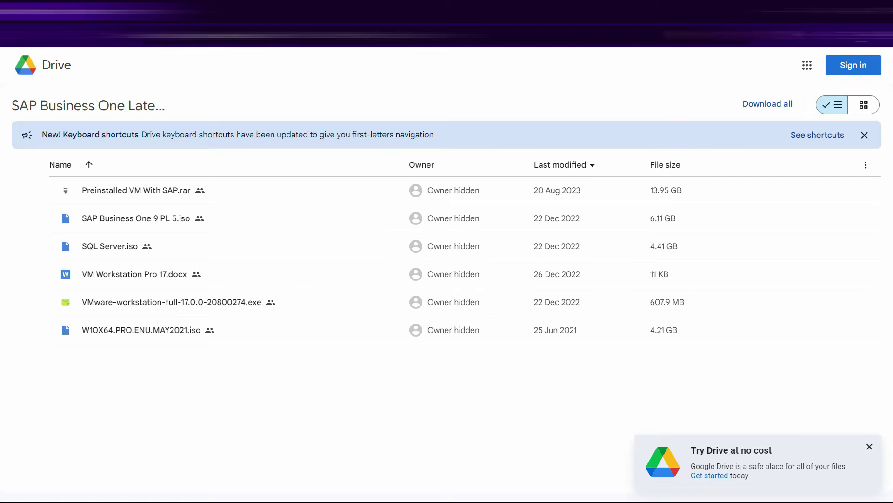
# Step: Preview Preinstalled VM With SAP.rar, try to download it, and close the preview after the network error
pyautogui.doubleClick(157, 189)
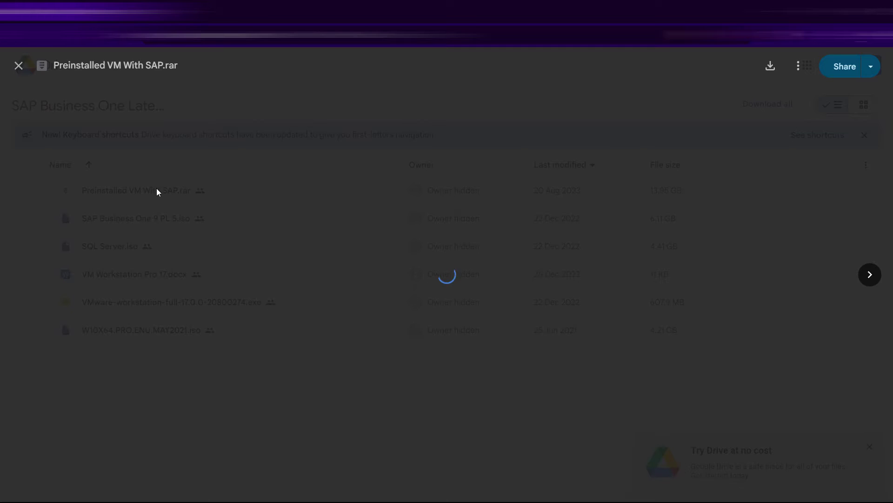
pyautogui.click(771, 67)
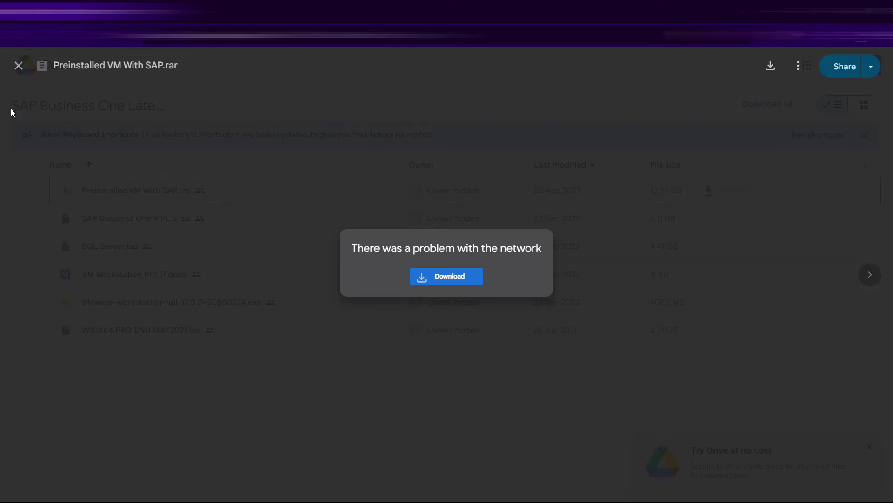
pyautogui.click(19, 65)
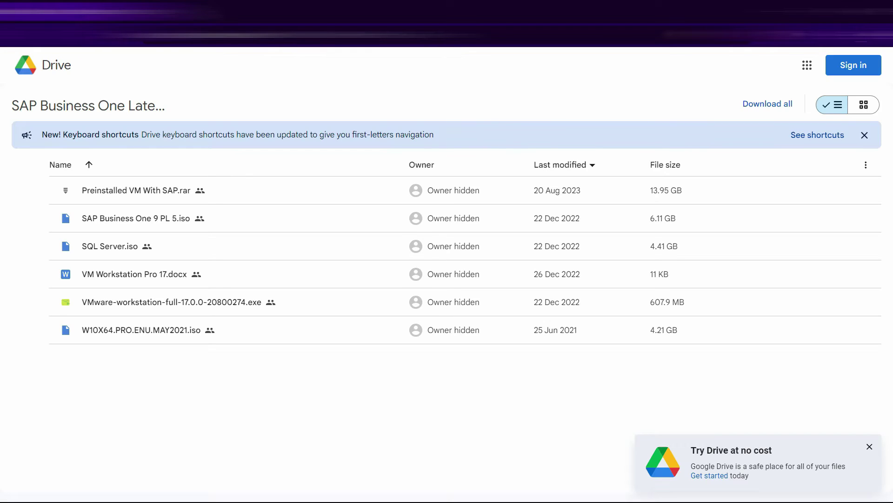
# Step: Open and close a private window, then go to the Google sign-in page
pyautogui.hotkey('ctrl', 'shift', 'n')
pyautogui.hotkey('ctrl', 'w')
pyautogui.click(878, 70)
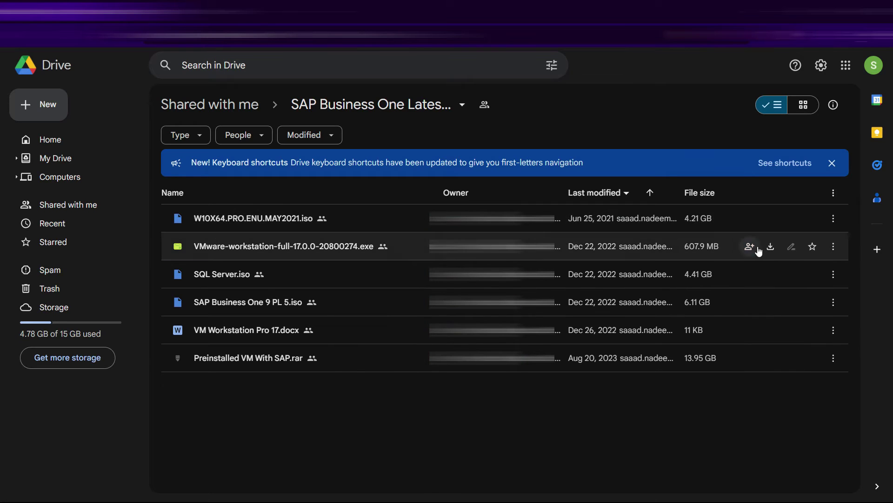
# Step: Download VMware-workstation-full-17.0.0-20800274.exe past the virus-scan warning, then return to Drive Home
pyautogui.click(758, 251)
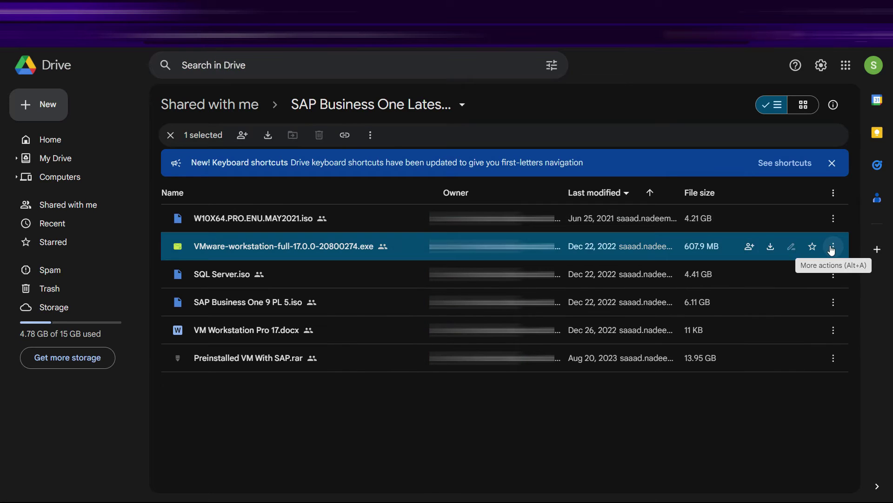
pyautogui.click(836, 250)
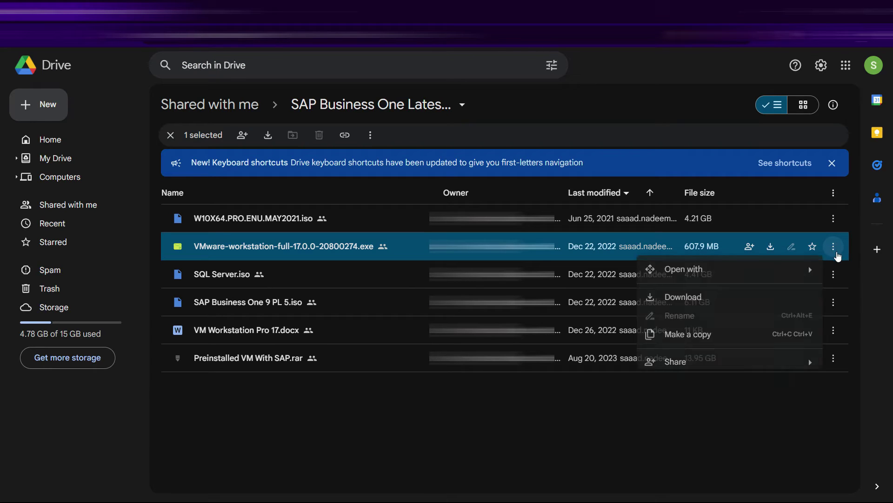
pyautogui.click(679, 301)
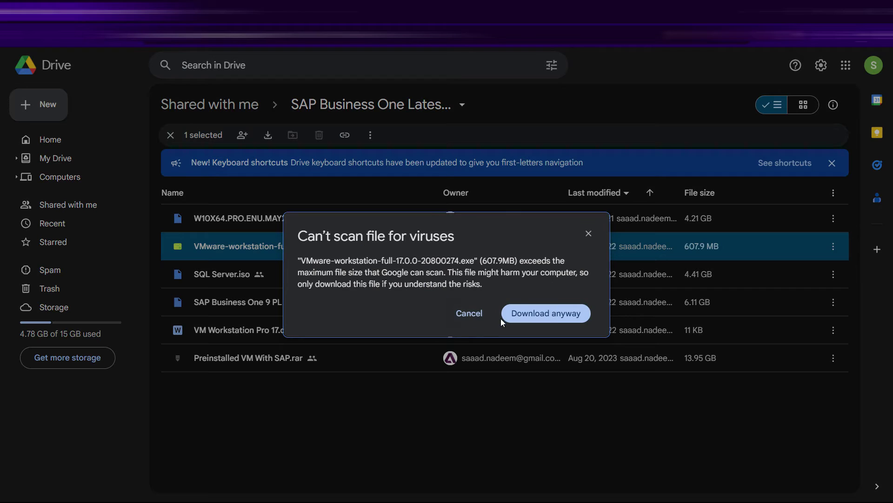
pyautogui.click(549, 313)
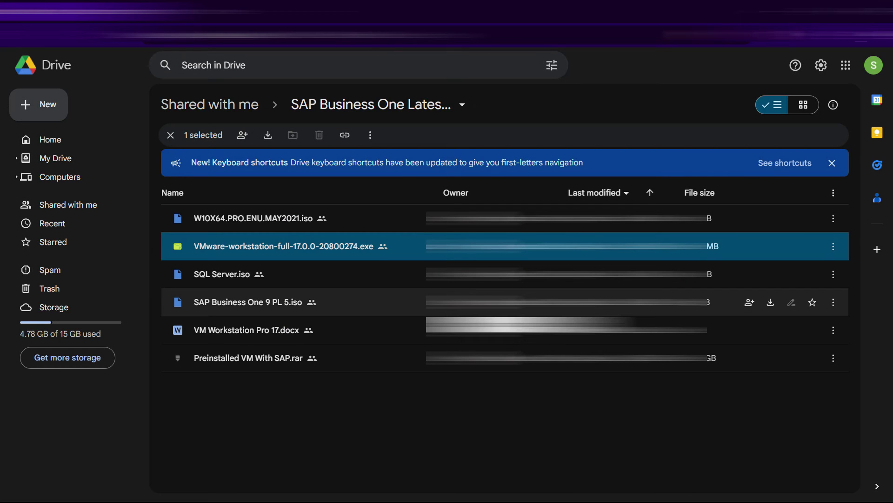
pyautogui.click(74, 141)
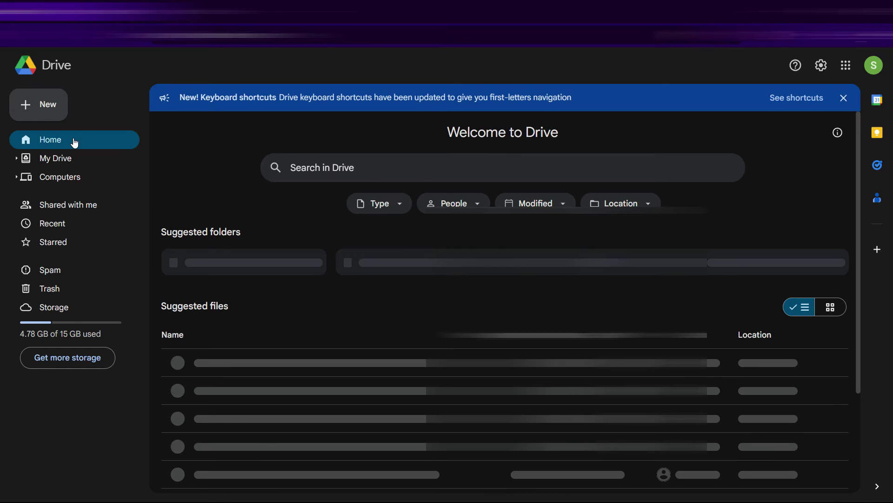
# Step: Create a new My Drive folder named 'Download SAP Try', then select the VMware exe file
pyautogui.click(37, 105)
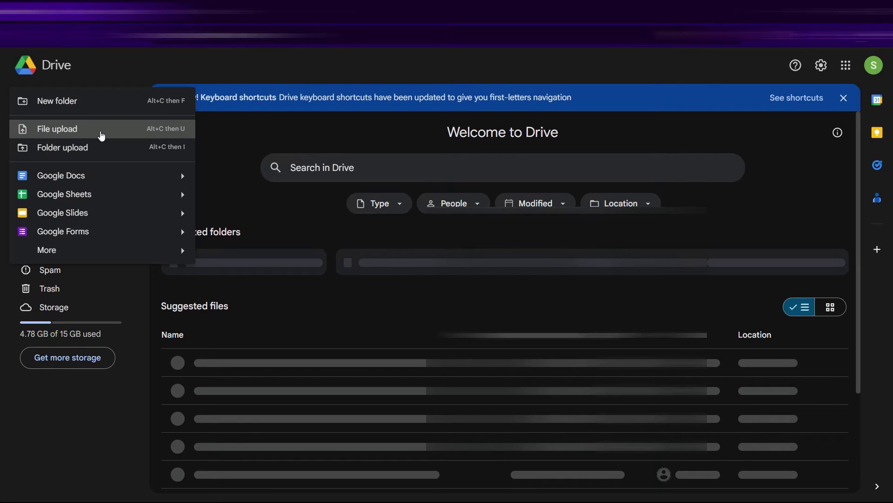
pyautogui.click(96, 106)
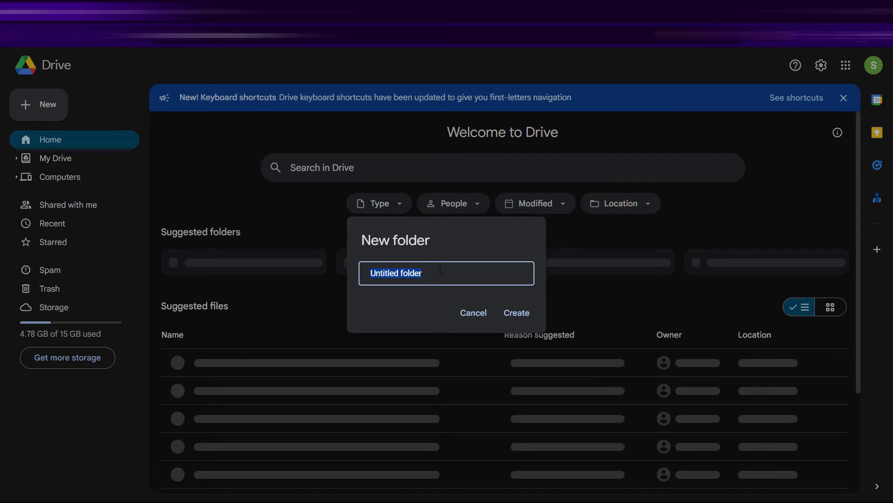
pyautogui.write('Download S')
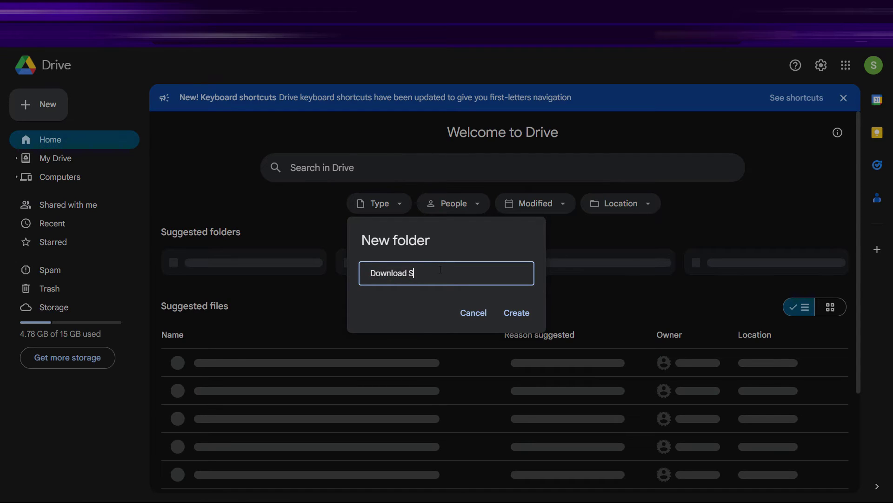
pyautogui.write('AP Try')
pyautogui.click(539, 313)
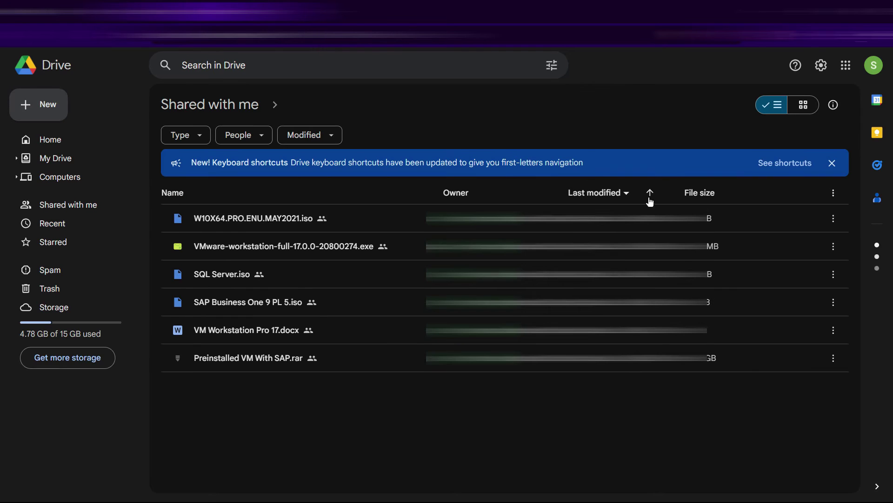
pyautogui.click(282, 250)
# Step: From the VMware exe preview, add a Drive shortcut to it in My Drive's Download SAP Try folder
pyautogui.doubleClick(309, 255)
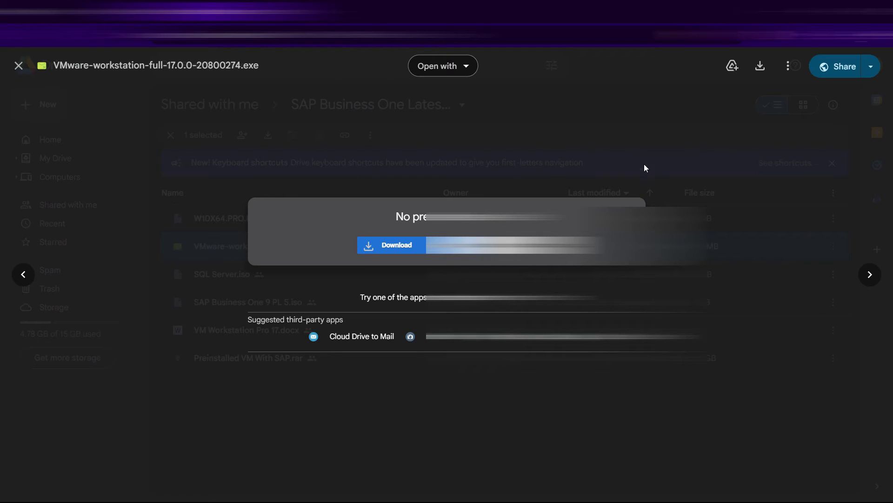
pyautogui.click(732, 68)
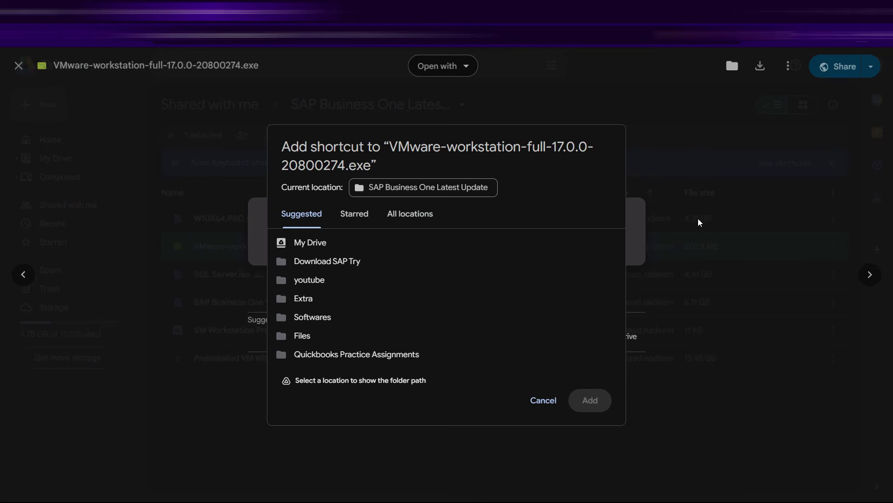
pyautogui.click(290, 249)
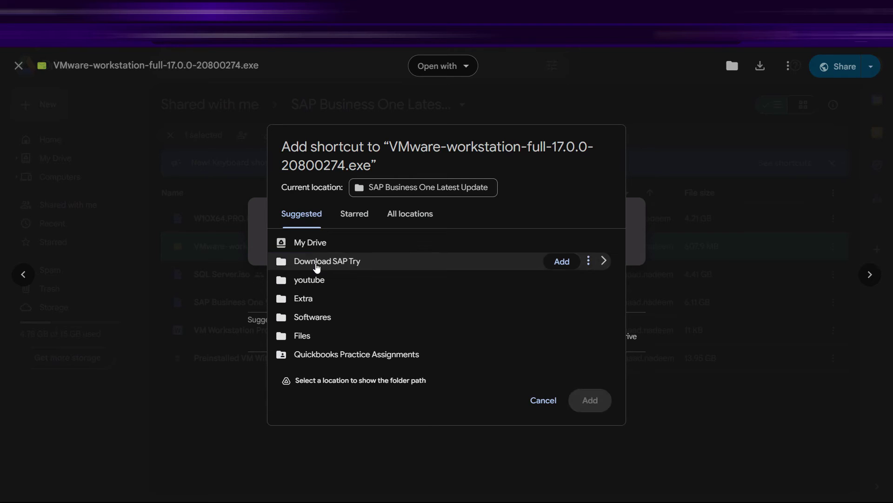
pyautogui.click(327, 262)
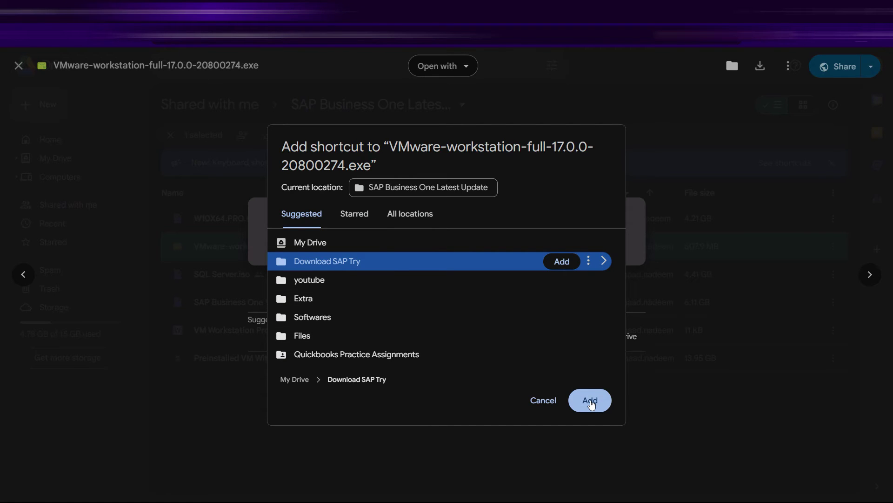
pyautogui.click(590, 401)
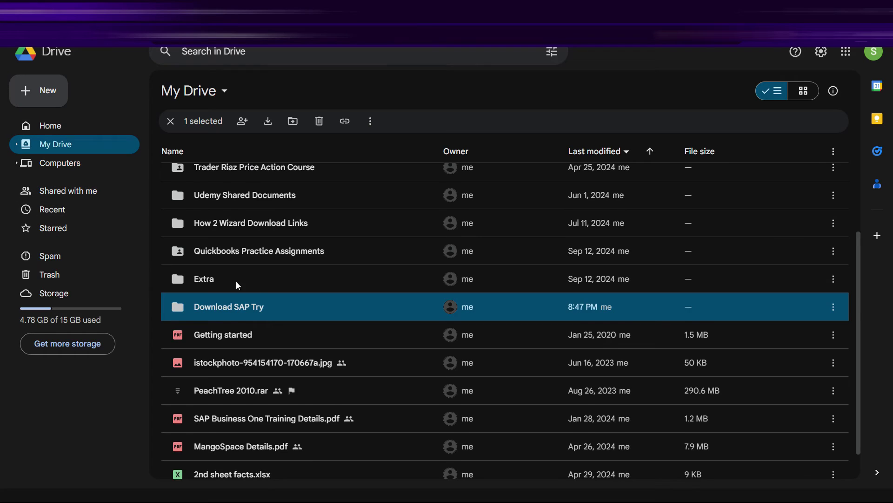
pyautogui.scroll(1, 240, 302)
pyautogui.doubleClick(245, 364)
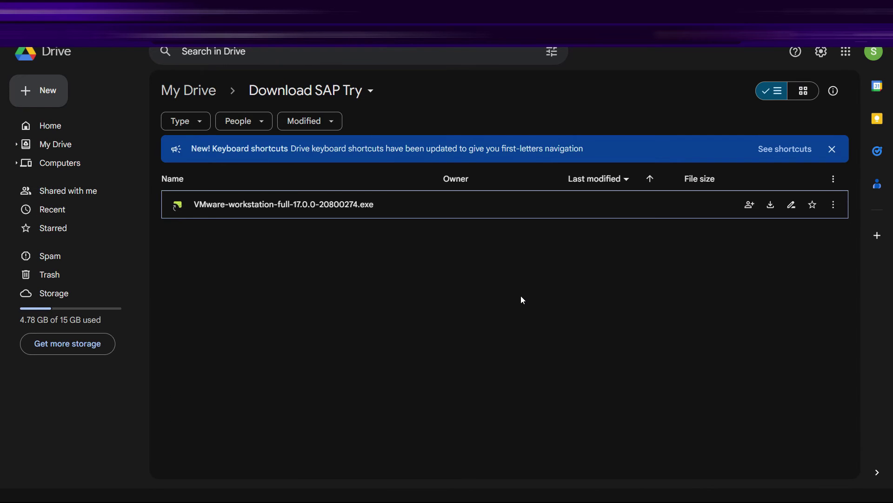
pyautogui.click(845, 209)
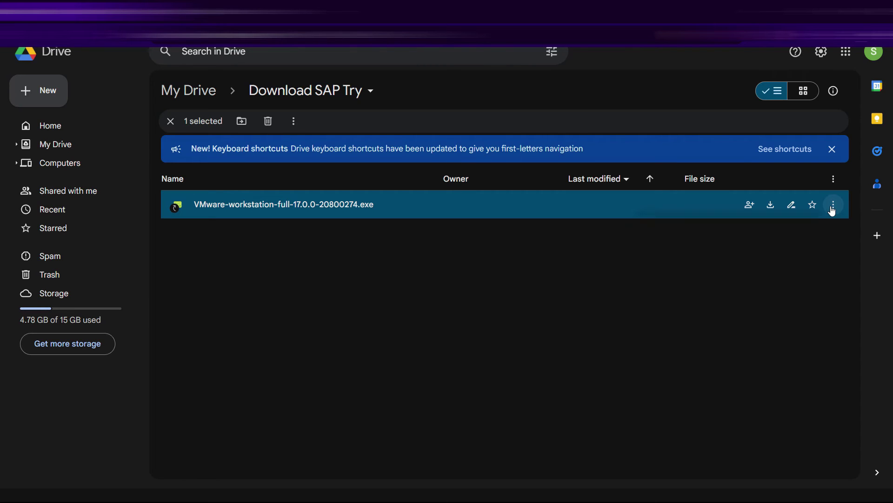
pyautogui.click(832, 205)
pyautogui.click(477, 287)
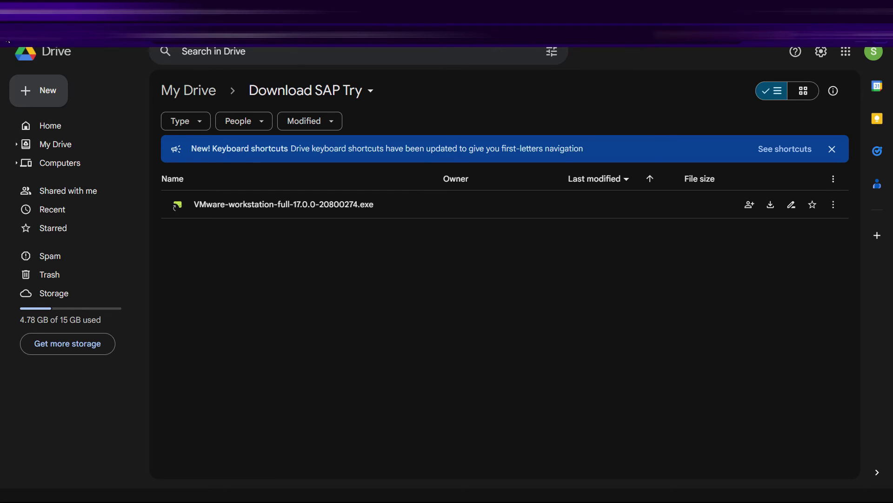
pyautogui.click(68, 144)
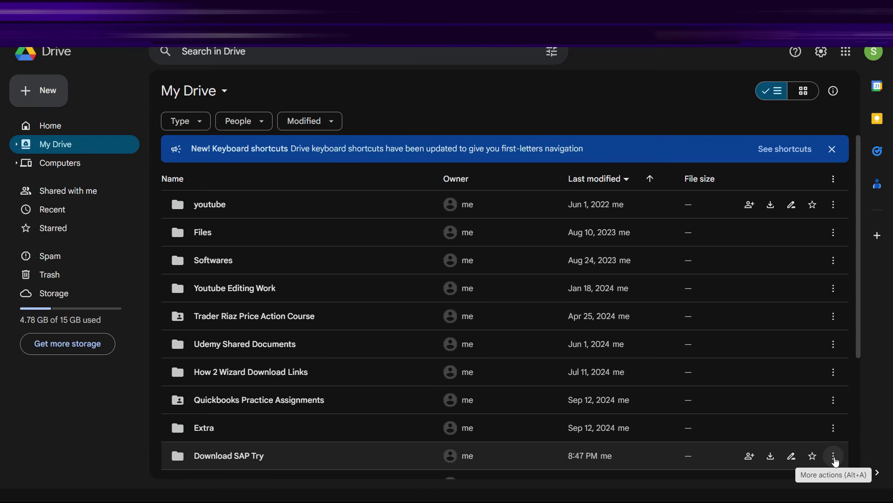
# Step: Download the Download SAP Try folder, letting Drive zip it into an archive
pyautogui.click(834, 457)
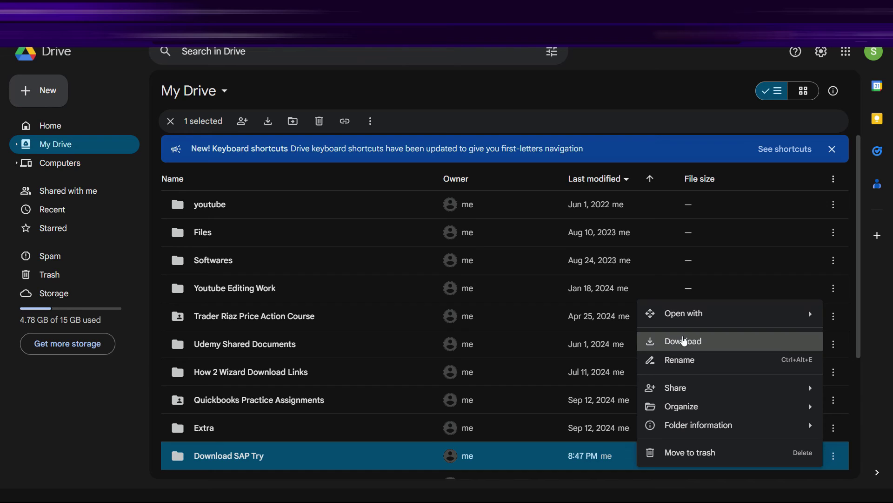
pyautogui.click(684, 342)
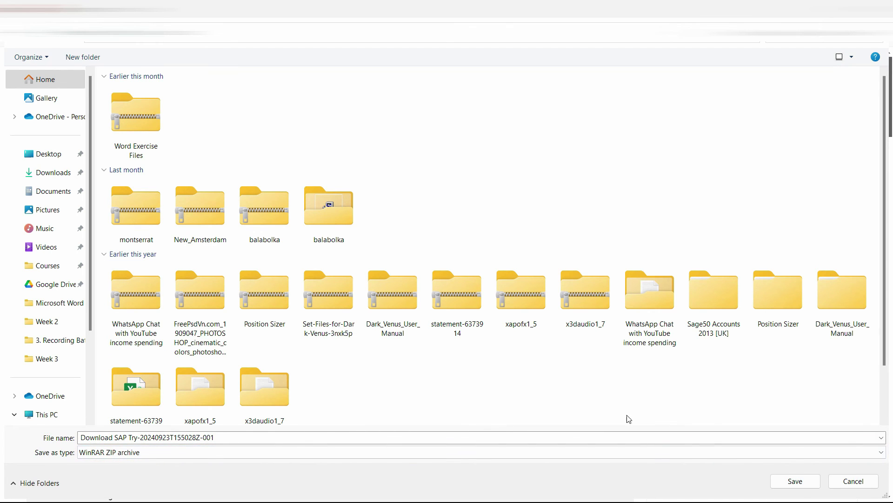
# Step: Save the Download SAP Try zip to Downloads and check its properties
pyautogui.click(795, 481)
pyautogui.click(655, 156)
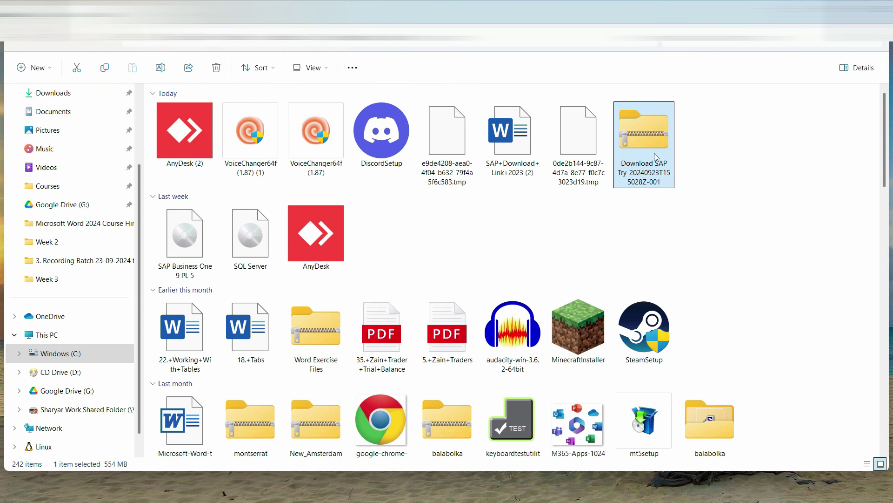
pyautogui.rightClick(673, 183)
pyautogui.click(701, 314)
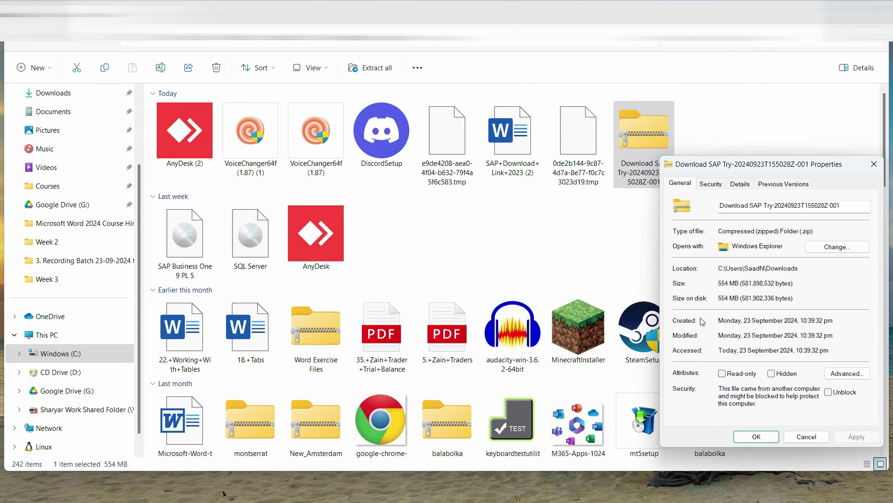
pyautogui.click(874, 164)
# Step: Open the zip and its inner folder, widening the Name column to show VMware-workstation-full-17.0.0-20800274 in full
pyautogui.doubleClick(639, 149)
pyautogui.doubleClick(214, 112)
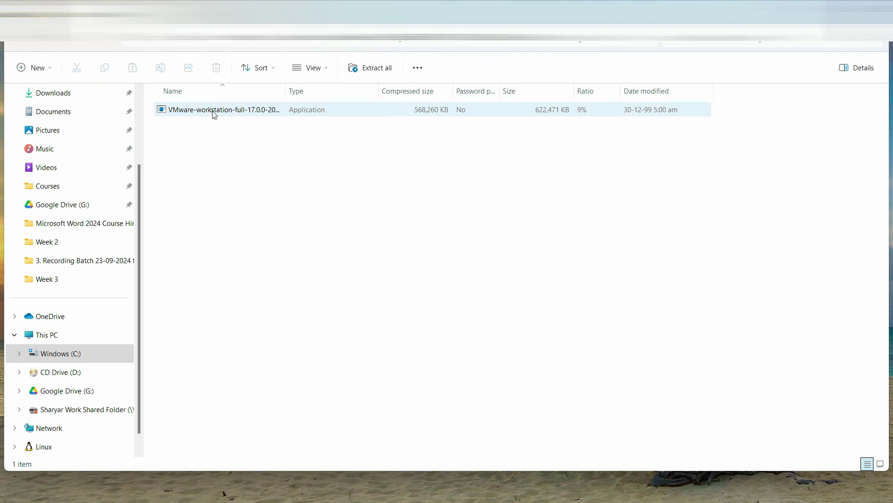
pyautogui.click(222, 112)
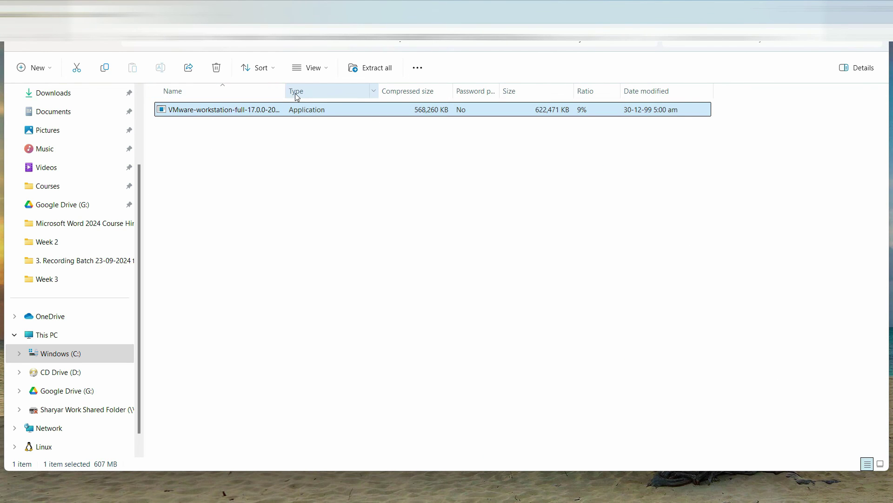
pyautogui.moveTo(289, 96); pyautogui.dragTo(513, 93)
pyautogui.click(472, 227)
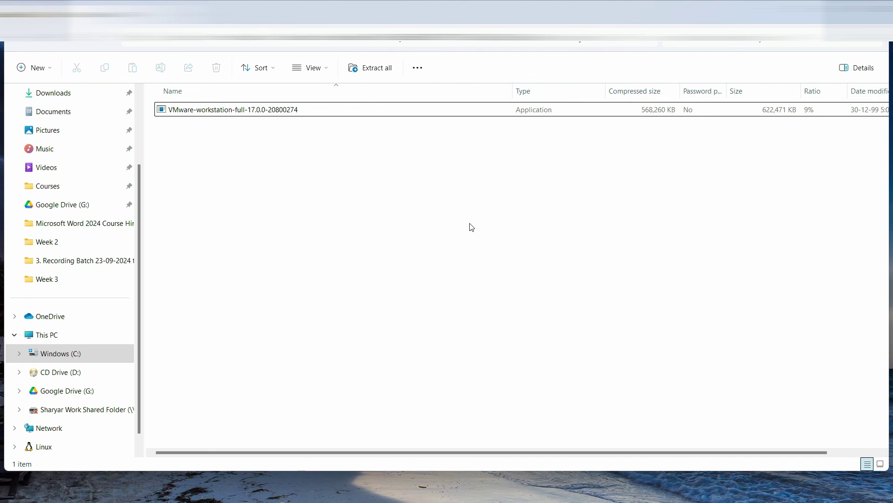